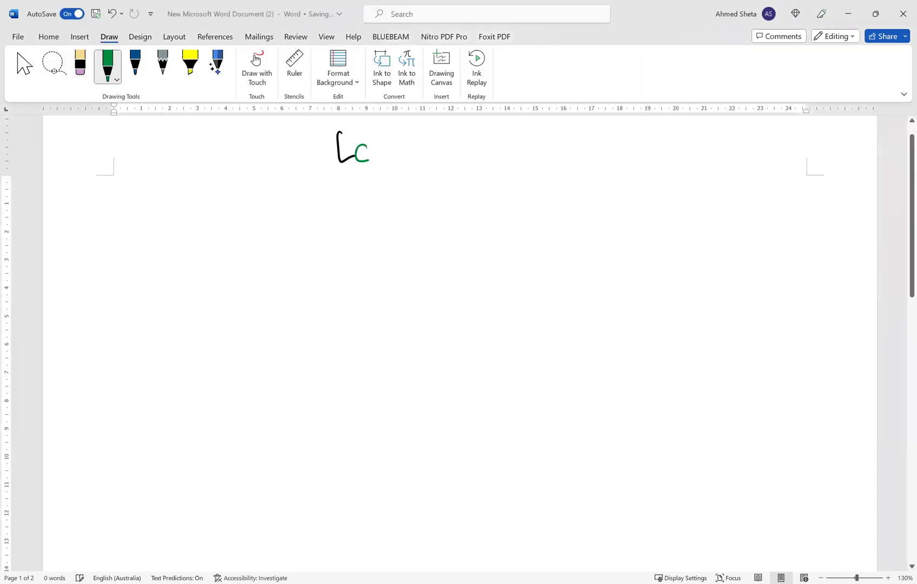
Begin inking the heading in green pen at the top of page 1
{"action": "left_click_drag", "start_coordinate": [367, 159], "coordinate": [380, 146]}
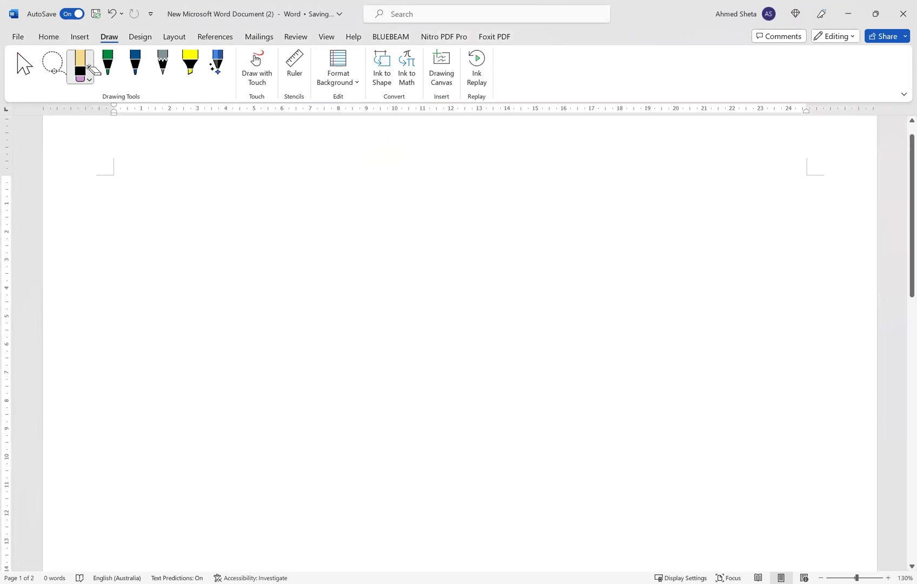
Ink 'Load Paths' branching to 'Gravitational Loads (VL)' and 'Lateral Loads (HL)', then start the Gravitational loads line
{"action": "left_click_drag", "start_coordinate": [199, 132], "coordinate": [223, 150]}
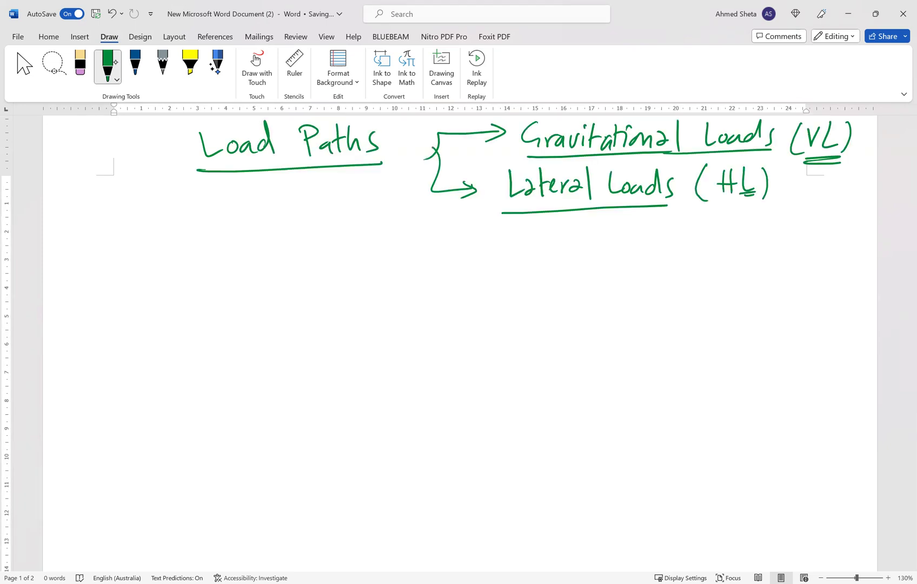
{"action": "left_click_drag", "start_coordinate": [158, 248], "coordinate": [168, 278]}
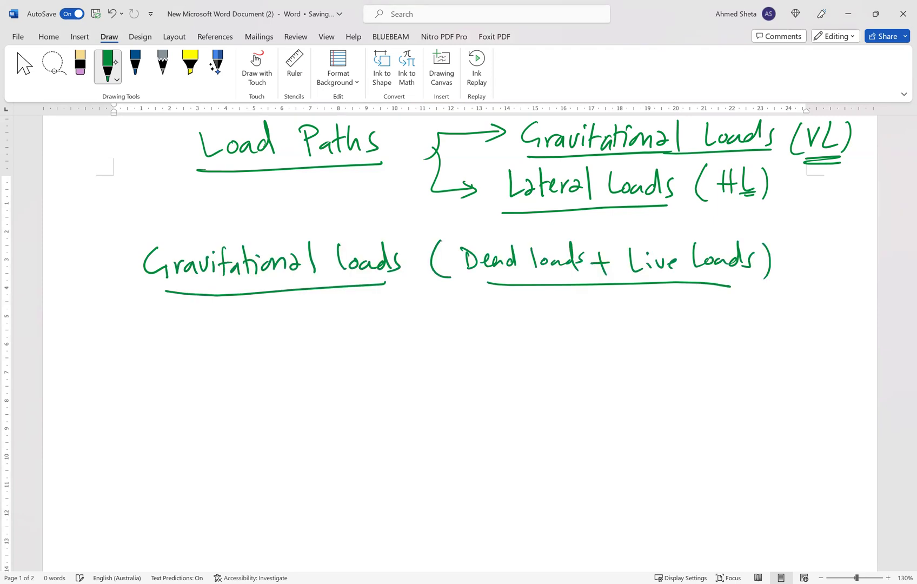
Ink '* Load Path {Roof (slab) → Soil (Ground)}' with Ground underlined and braces around the path
{"action": "left_click_drag", "start_coordinate": [144, 311], "coordinate": [164, 330]}
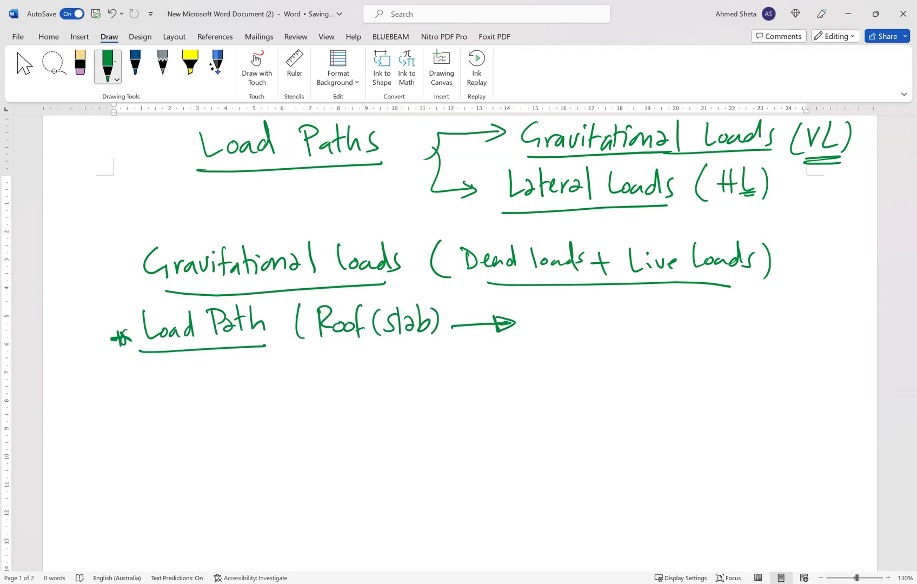
{"action": "left_click_drag", "start_coordinate": [554, 311], "coordinate": [531, 326]}
{"action": "left_click_drag", "start_coordinate": [563, 318], "coordinate": [563, 327]}
{"action": "left_click_drag", "start_coordinate": [570, 317], "coordinate": [570, 327]}
{"action": "left_click_drag", "start_coordinate": [574, 308], "coordinate": [577, 327]}
{"action": "left_click_drag", "start_coordinate": [600, 310], "coordinate": [596, 330]}
{"action": "left_click_drag", "start_coordinate": [627, 308], "coordinate": [622, 328]}
{"action": "left_click_drag", "start_coordinate": [633, 318], "coordinate": [678, 324]}
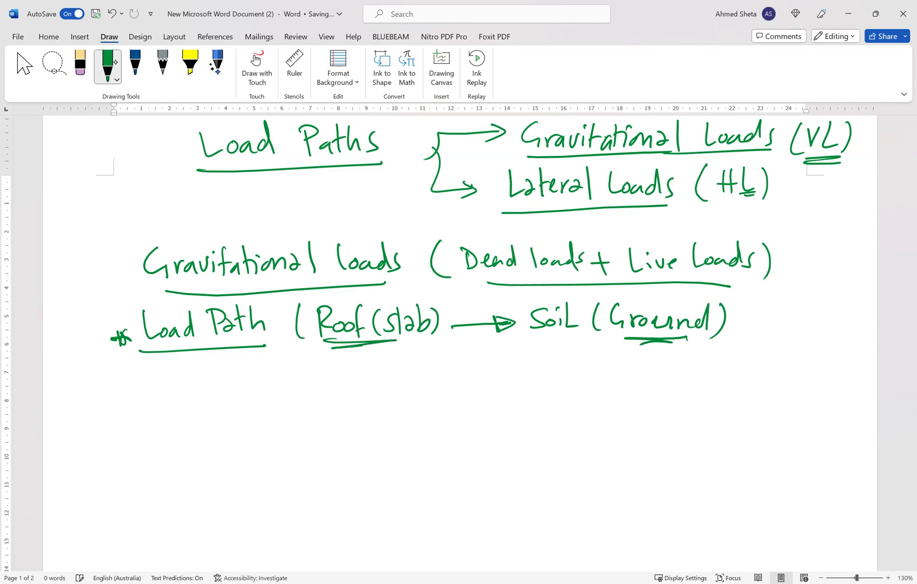
{"action": "left_click_drag", "start_coordinate": [299, 303], "coordinate": [314, 348]}
{"action": "mouse_move", "coordinate": [713, 303]}
{"action": "left_mouse_down"}
{"action": "mouse_move", "coordinate": [727, 325]}
{"action": "mouse_move", "coordinate": [706, 338]}
{"action": "mouse_move", "coordinate": [736, 317]}
{"action": "left_mouse_up"}
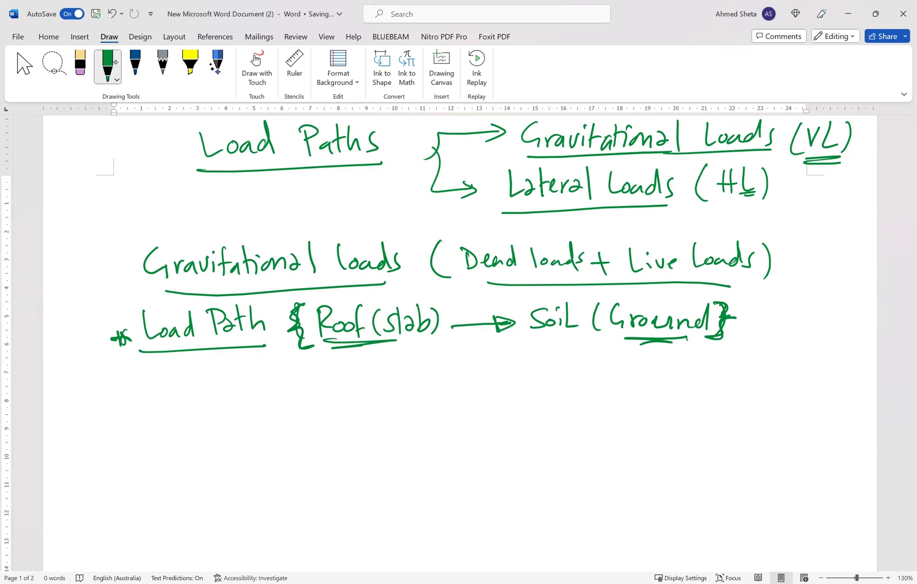
{"action": "scroll", "coordinate": [459, 346], "scroll_direction": "down", "scroll_amount": 8}
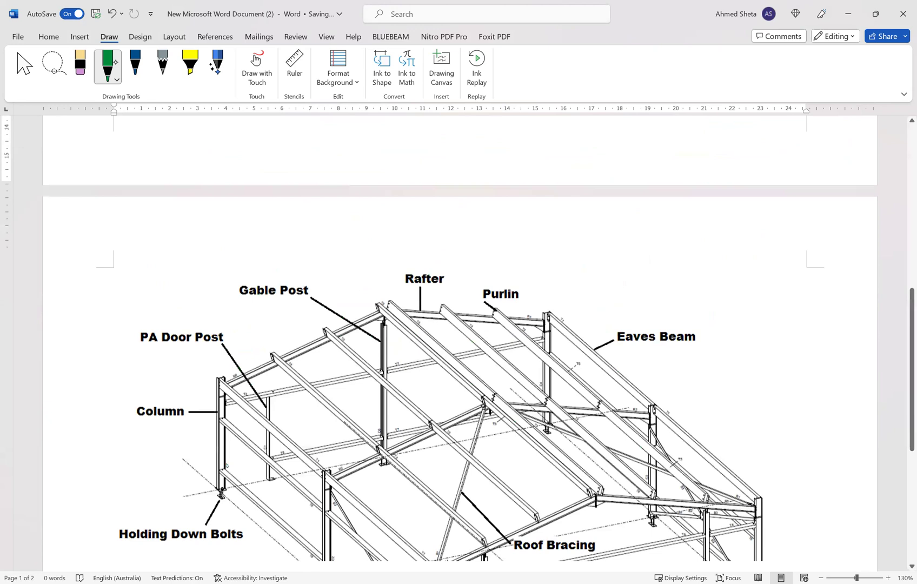
Insert a page break (Ctrl+Enter) after the steel-frame diagram on page 2, creating page 3
{"action": "scroll", "coordinate": [459, 343], "scroll_direction": "down", "scroll_amount": 4}
{"action": "left_click", "coordinate": [823, 484]}
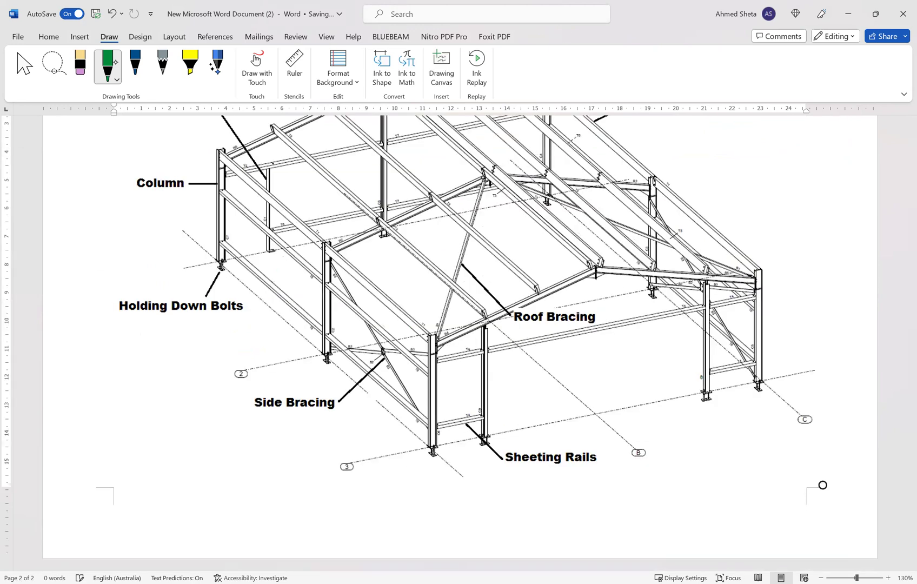
{"action": "scroll", "coordinate": [822, 484], "scroll_direction": "up", "scroll_amount": 5}
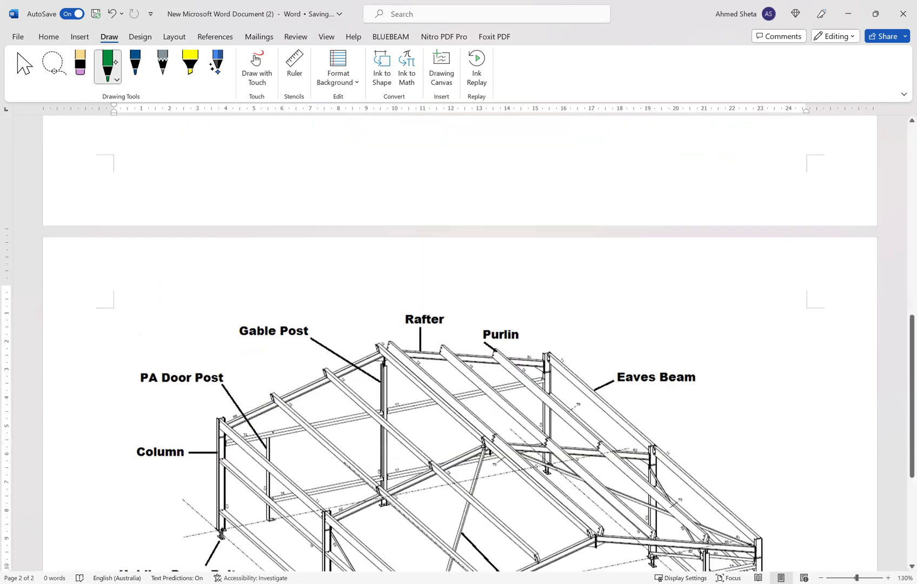
{"action": "scroll", "coordinate": [822, 479], "scroll_direction": "down", "scroll_amount": 5}
{"action": "left_click", "coordinate": [823, 479]}
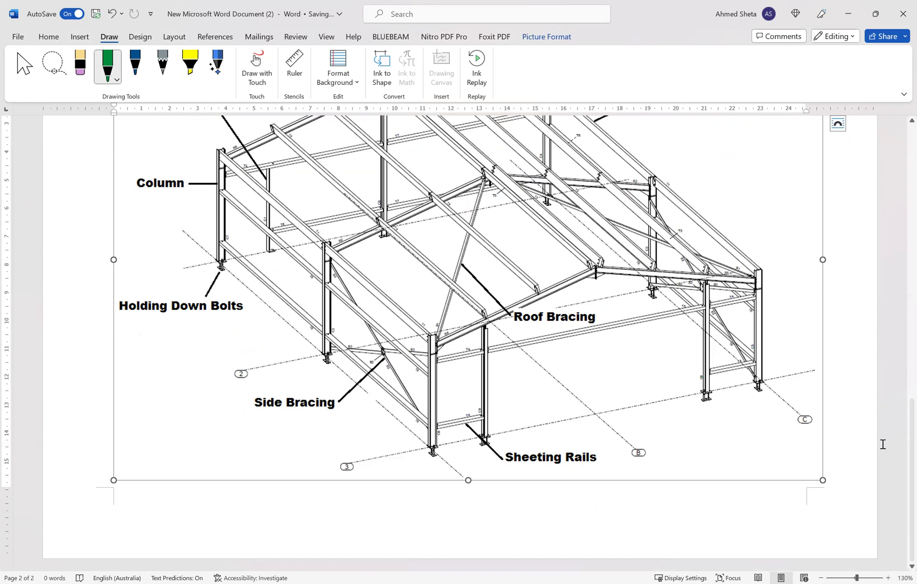
{"action": "left_click", "coordinate": [836, 467]}
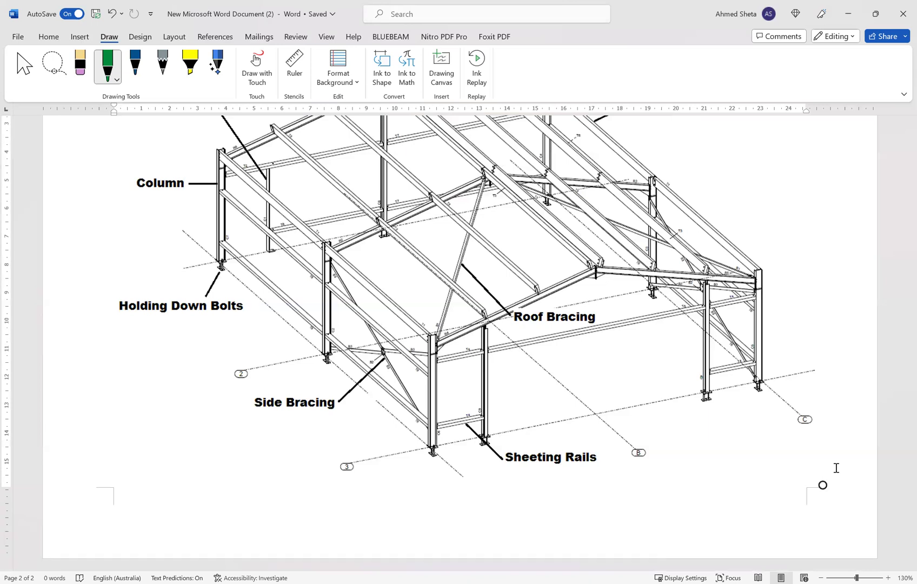
{"action": "scroll", "coordinate": [835, 467], "scroll_direction": "down", "scroll_amount": 2}
{"action": "key", "text": "ctrl+Return"}
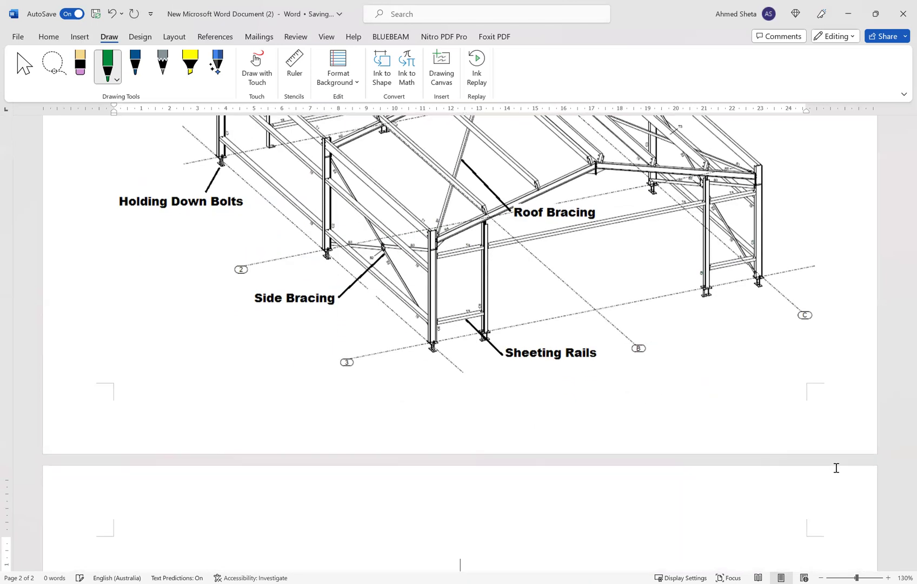
{"action": "scroll", "coordinate": [835, 468], "scroll_direction": "down", "scroll_amount": 15}
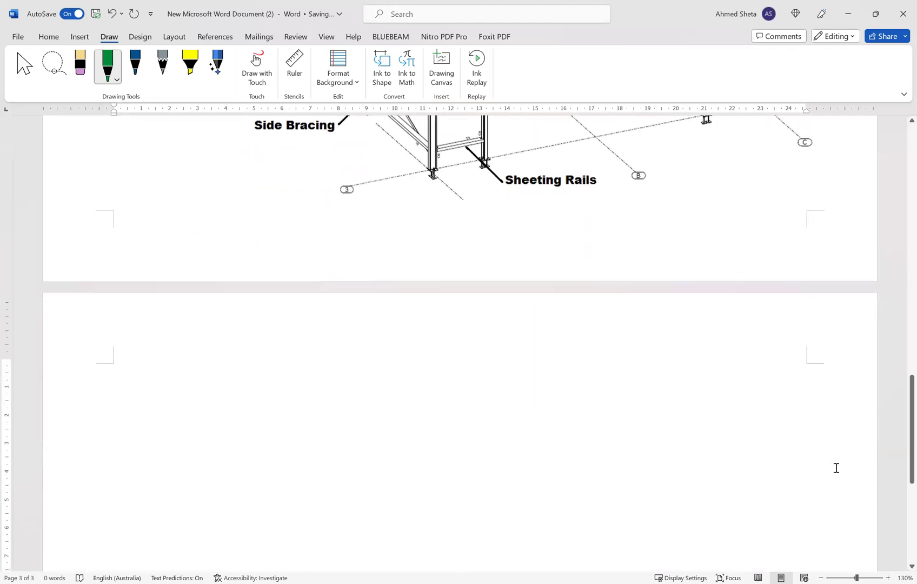
{"action": "scroll", "coordinate": [836, 468], "scroll_direction": "up", "scroll_amount": 2}
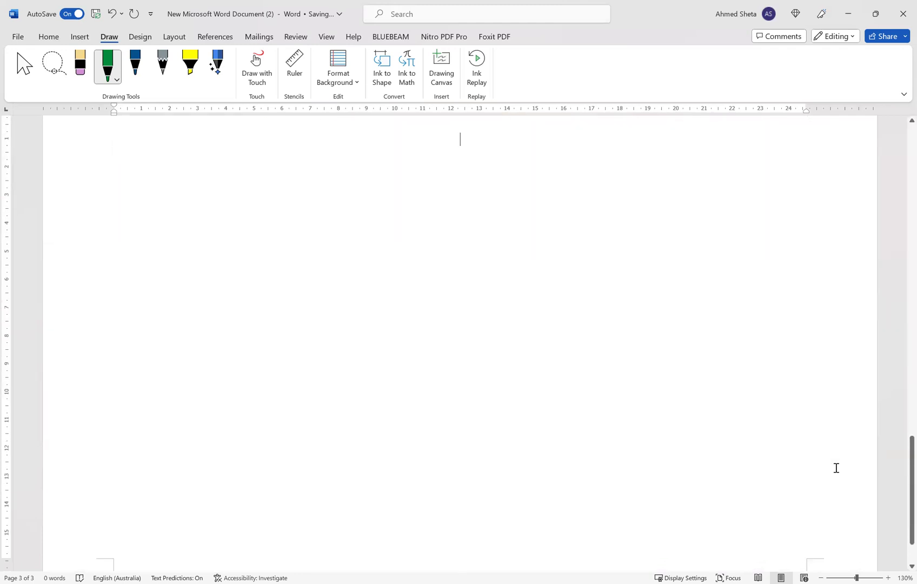
Sketch the slab's top face as a green parallelogram
{"action": "left_click_drag", "start_coordinate": [260, 187], "coordinate": [427, 223]}
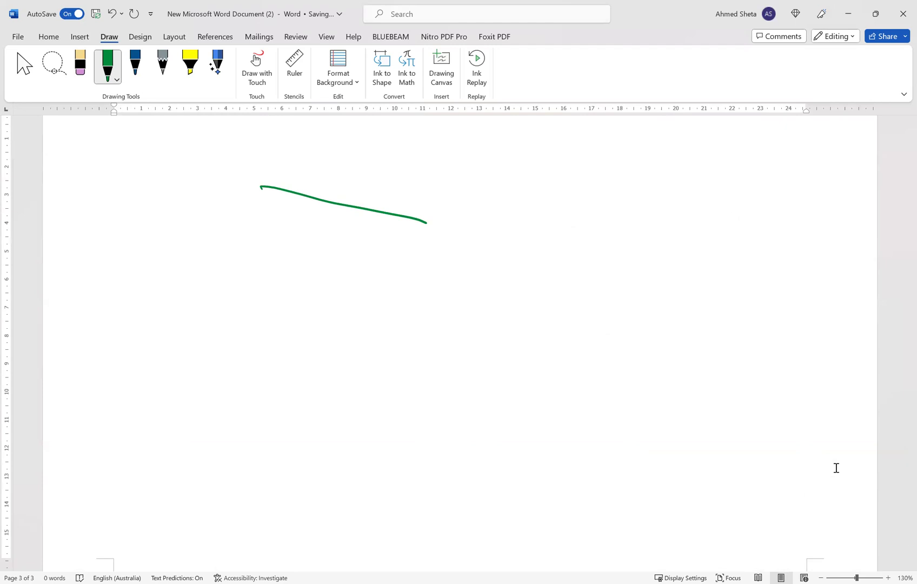
{"action": "left_click_drag", "start_coordinate": [263, 188], "coordinate": [149, 296]}
{"action": "left_click_drag", "start_coordinate": [157, 297], "coordinate": [323, 325]}
{"action": "left_click_drag", "start_coordinate": [314, 330], "coordinate": [439, 234]}
{"action": "left_click_drag", "start_coordinate": [262, 188], "coordinate": [437, 237]}
Add the slab's front and side thickness edges, reinforcing the top-right edge
{"action": "mouse_move", "coordinate": [149, 297]}
{"action": "left_mouse_down"}
{"action": "mouse_move", "coordinate": [157, 357]}
{"action": "mouse_move", "coordinate": [323, 372]}
{"action": "left_mouse_up"}
{"action": "left_click_drag", "start_coordinate": [318, 330], "coordinate": [321, 377]}
{"action": "left_click_drag", "start_coordinate": [437, 238], "coordinate": [321, 373]}
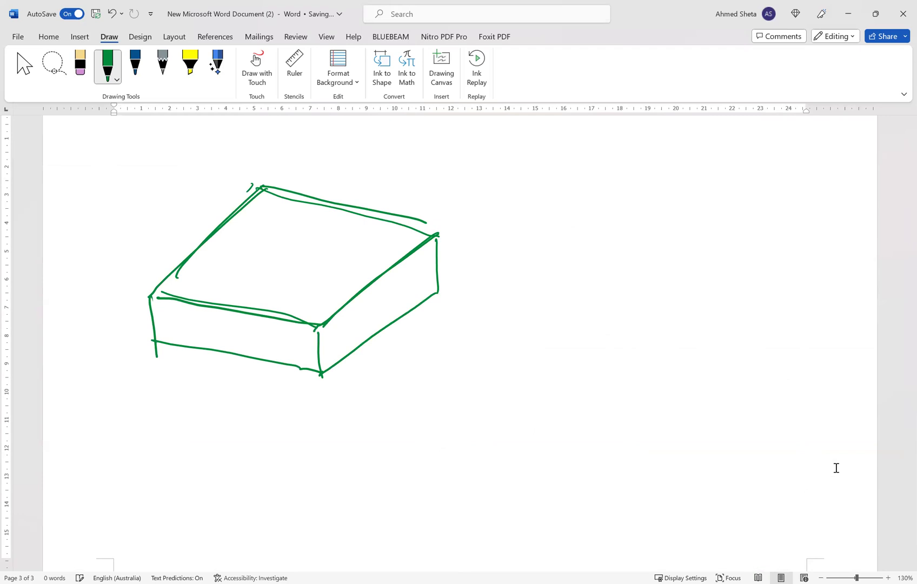
{"action": "left_click_drag", "start_coordinate": [300, 327], "coordinate": [306, 371]}
{"action": "left_click_drag", "start_coordinate": [158, 301], "coordinate": [303, 326]}
{"action": "mouse_move", "coordinate": [172, 304]}
{"action": "left_mouse_down"}
{"action": "mouse_move", "coordinate": [292, 328]}
{"action": "mouse_move", "coordinate": [171, 304]}
{"action": "left_mouse_up"}
{"action": "left_click_drag", "start_coordinate": [437, 241], "coordinate": [315, 329]}
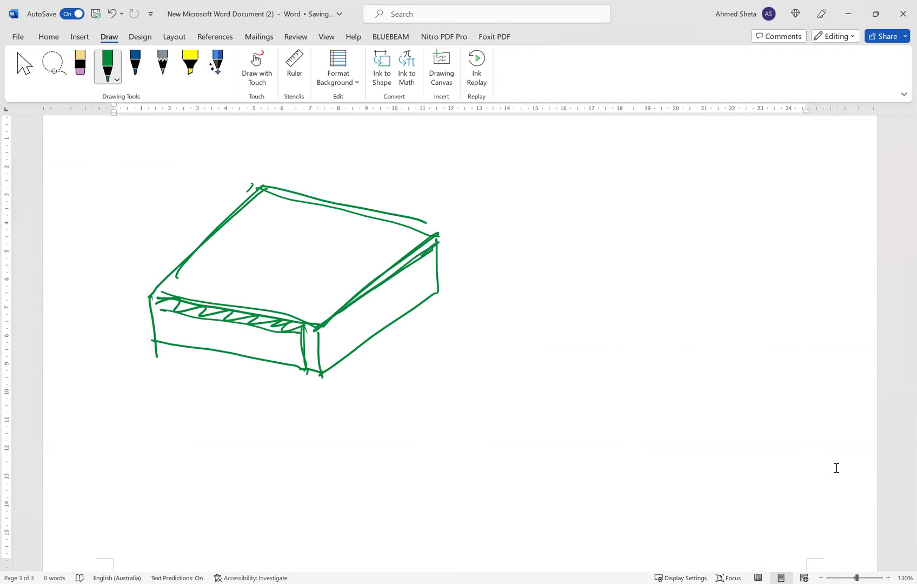
{"action": "left_click_drag", "start_coordinate": [440, 246], "coordinate": [310, 335]}
{"action": "mouse_move", "coordinate": [437, 240]}
{"action": "left_mouse_down"}
{"action": "mouse_move", "coordinate": [311, 332]}
{"action": "mouse_move", "coordinate": [314, 371]}
{"action": "left_mouse_up"}
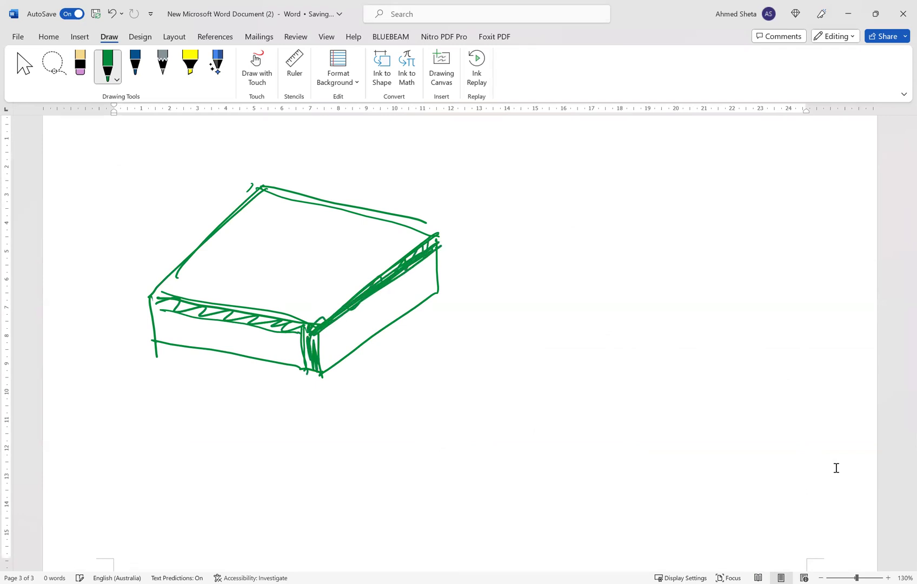
Draw the central column down to a footing block with hatched ground beneath it
{"action": "left_click_drag", "start_coordinate": [308, 370], "coordinate": [321, 531]}
{"action": "left_click_drag", "start_coordinate": [322, 374], "coordinate": [335, 535]}
{"action": "left_click_drag", "start_coordinate": [339, 368], "coordinate": [351, 523]}
{"action": "scroll", "coordinate": [836, 468], "scroll_direction": "down", "scroll_amount": 2}
{"action": "scroll", "coordinate": [836, 468], "scroll_direction": "down", "scroll_amount": 1}
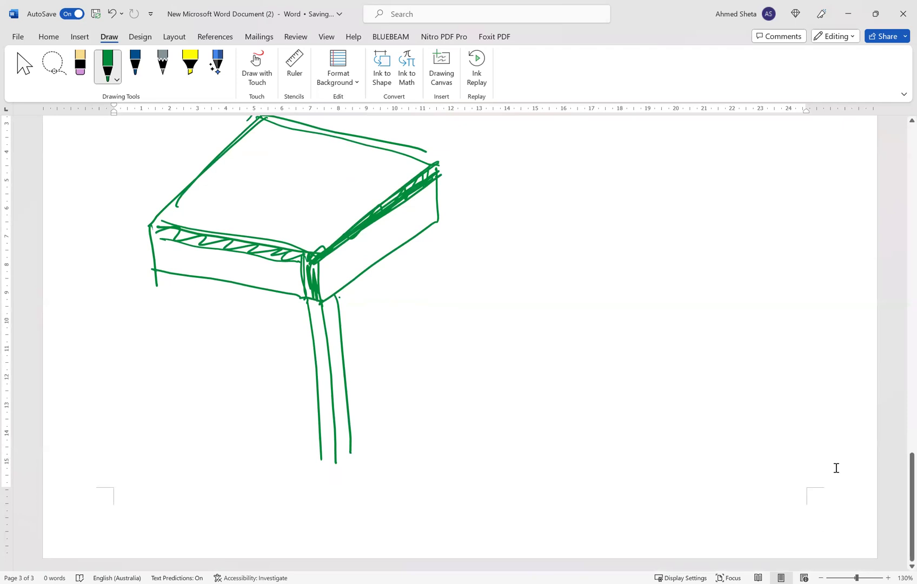
{"action": "left_click_drag", "start_coordinate": [315, 458], "coordinate": [355, 443]}
{"action": "left_click_drag", "start_coordinate": [352, 409], "coordinate": [398, 423]}
{"action": "left_click_drag", "start_coordinate": [312, 401], "coordinate": [261, 470]}
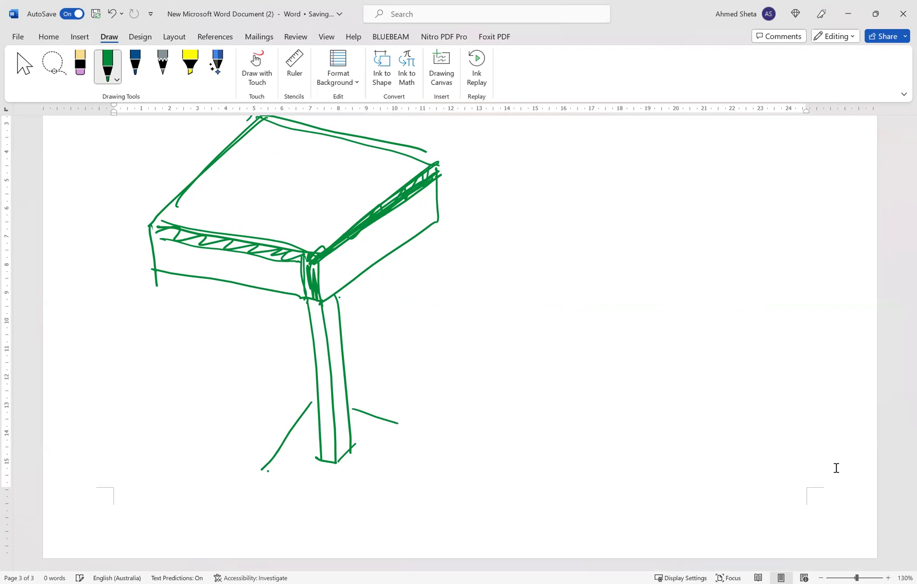
{"action": "left_click_drag", "start_coordinate": [410, 424], "coordinate": [349, 500]}
{"action": "left_click_drag", "start_coordinate": [266, 471], "coordinate": [346, 496]}
{"action": "left_click_drag", "start_coordinate": [262, 504], "coordinate": [355, 530]}
{"action": "left_click_drag", "start_coordinate": [416, 479], "coordinate": [357, 533]}
{"action": "left_click_drag", "start_coordinate": [412, 429], "coordinate": [417, 473]}
Add supports under the slab's right, left and back-right corners
{"action": "left_click_drag", "start_coordinate": [442, 219], "coordinate": [449, 302]}
{"action": "left_click_drag", "start_coordinate": [427, 233], "coordinate": [423, 301]}
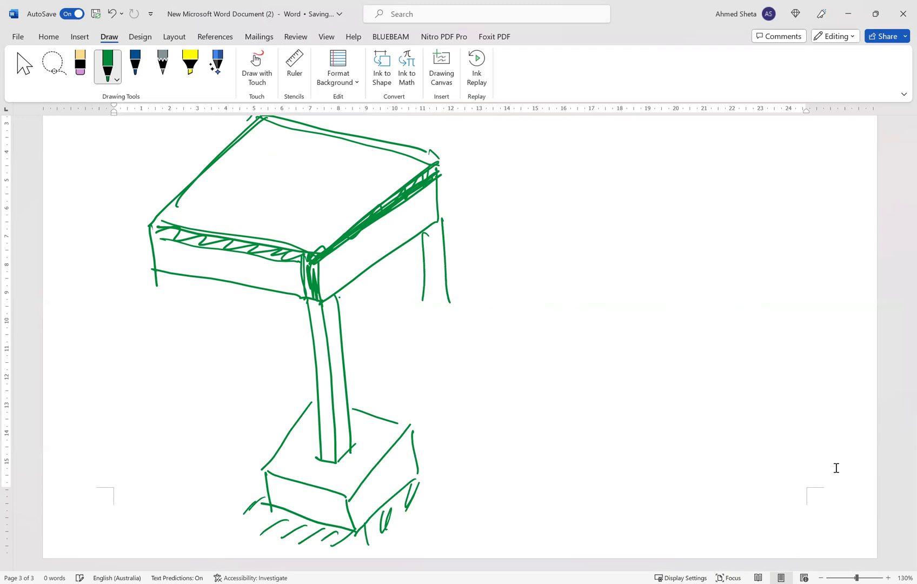
{"action": "left_click_drag", "start_coordinate": [169, 276], "coordinate": [178, 335]}
{"action": "left_click_drag", "start_coordinate": [182, 279], "coordinate": [184, 333]}
{"action": "left_click_drag", "start_coordinate": [198, 313], "coordinate": [151, 375]}
{"action": "left_click_drag", "start_coordinate": [411, 246], "coordinate": [416, 303]}
{"action": "left_click_drag", "start_coordinate": [460, 272], "coordinate": [403, 331]}
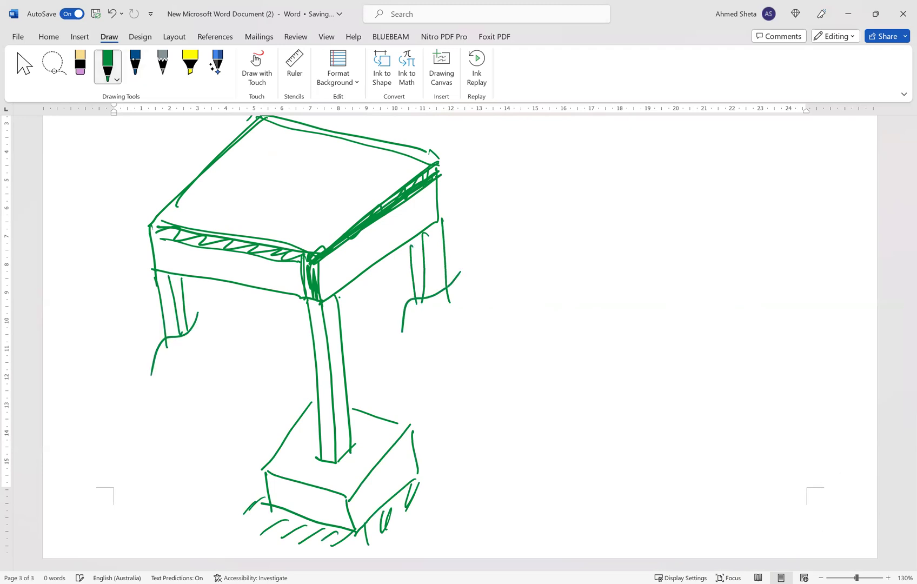
{"action": "left_click", "coordinate": [135, 64]}
Label Roof and Beams in dark blue with leader lines, plus a leader to the column
{"action": "left_click_drag", "start_coordinate": [389, 158], "coordinate": [464, 139]}
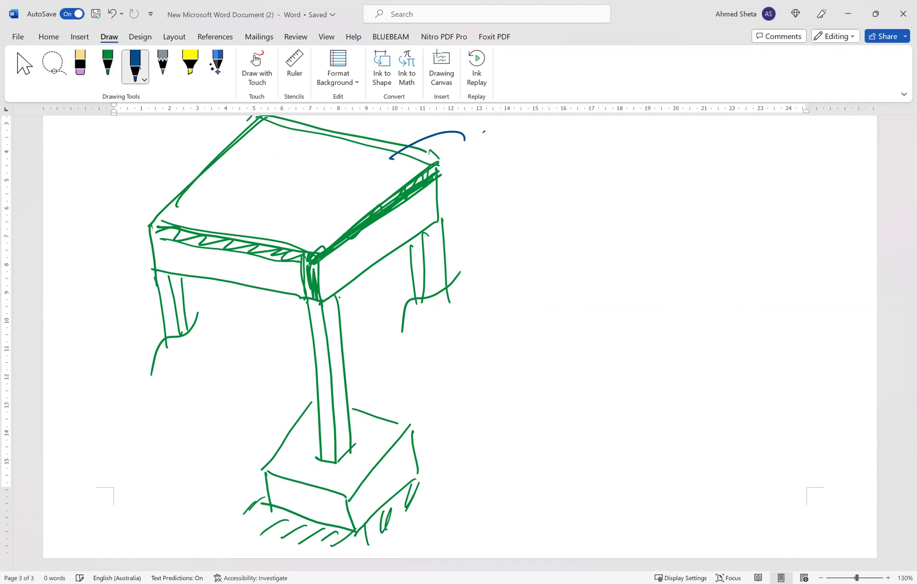
{"action": "left_click_drag", "start_coordinate": [485, 130], "coordinate": [484, 154]}
{"action": "left_click_drag", "start_coordinate": [486, 133], "coordinate": [500, 152]}
{"action": "left_click_drag", "start_coordinate": [502, 142], "coordinate": [531, 138]}
{"action": "left_click_drag", "start_coordinate": [417, 210], "coordinate": [482, 232]}
{"action": "left_click_drag", "start_coordinate": [503, 196], "coordinate": [504, 220]}
{"action": "left_click_drag", "start_coordinate": [505, 196], "coordinate": [520, 219]}
{"action": "left_click_drag", "start_coordinate": [521, 208], "coordinate": [573, 215]}
{"action": "left_click_drag", "start_coordinate": [324, 336], "coordinate": [280, 375]}
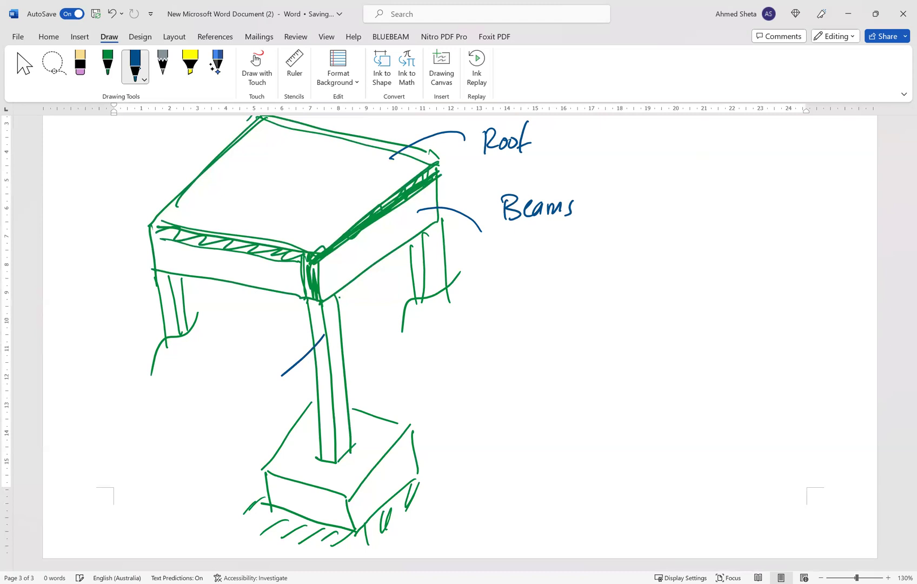
Label Column, Foundation and hatched soil, then draw a pink figure's head on the roof
{"action": "left_click_drag", "start_coordinate": [237, 357], "coordinate": [289, 362]}
{"action": "left_click_drag", "start_coordinate": [131, 484], "coordinate": [254, 456]}
{"action": "left_click_drag", "start_coordinate": [220, 491], "coordinate": [287, 465]}
{"action": "left_click_drag", "start_coordinate": [250, 504], "coordinate": [362, 535]}
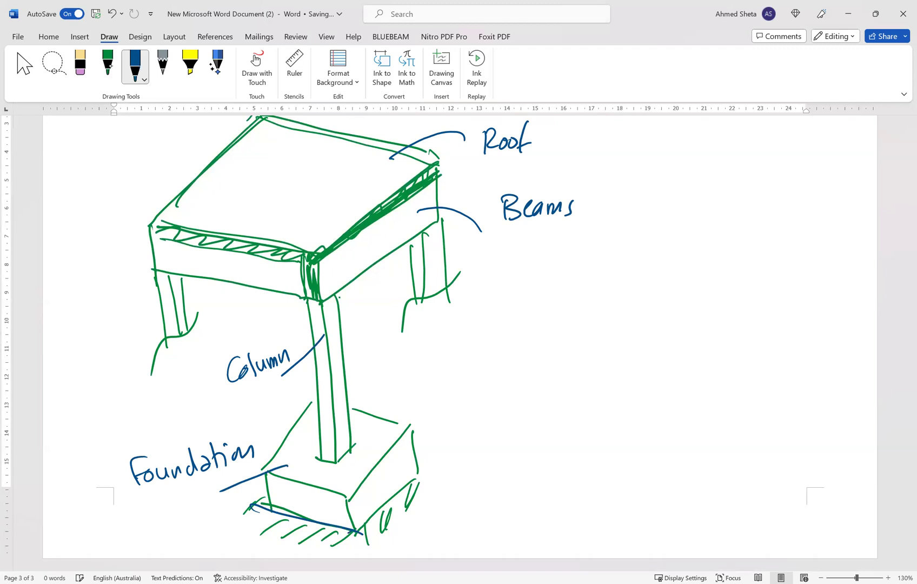
{"action": "left_click_drag", "start_coordinate": [246, 538], "coordinate": [362, 527]}
{"action": "left_click_drag", "start_coordinate": [400, 535], "coordinate": [463, 527]}
{"action": "left_click", "coordinate": [108, 65]}
{"action": "mouse_move", "coordinate": [278, 162]}
{"action": "left_mouse_down"}
{"action": "mouse_move", "coordinate": [276, 211]}
{"action": "mouse_move", "coordinate": [298, 181]}
{"action": "left_mouse_up"}
Finish the pink stick figure, draw arrows spreading its load across the slab, and begin 'Slab'
{"action": "left_click_drag", "start_coordinate": [276, 209], "coordinate": [300, 199]}
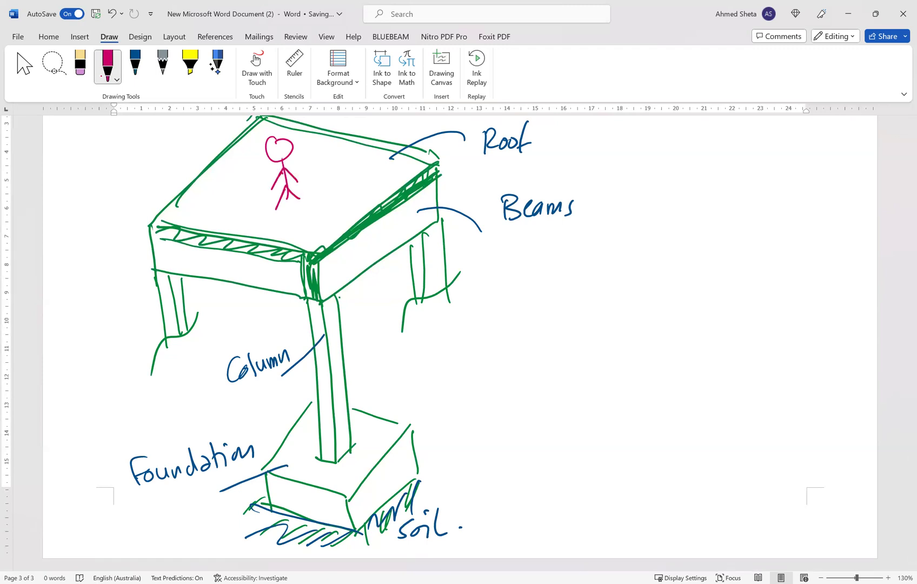
{"action": "left_click_drag", "start_coordinate": [314, 192], "coordinate": [372, 198]}
{"action": "left_click_drag", "start_coordinate": [357, 188], "coordinate": [351, 202]}
{"action": "left_click_drag", "start_coordinate": [270, 202], "coordinate": [238, 230]}
{"action": "left_click_drag", "start_coordinate": [239, 216], "coordinate": [255, 226]}
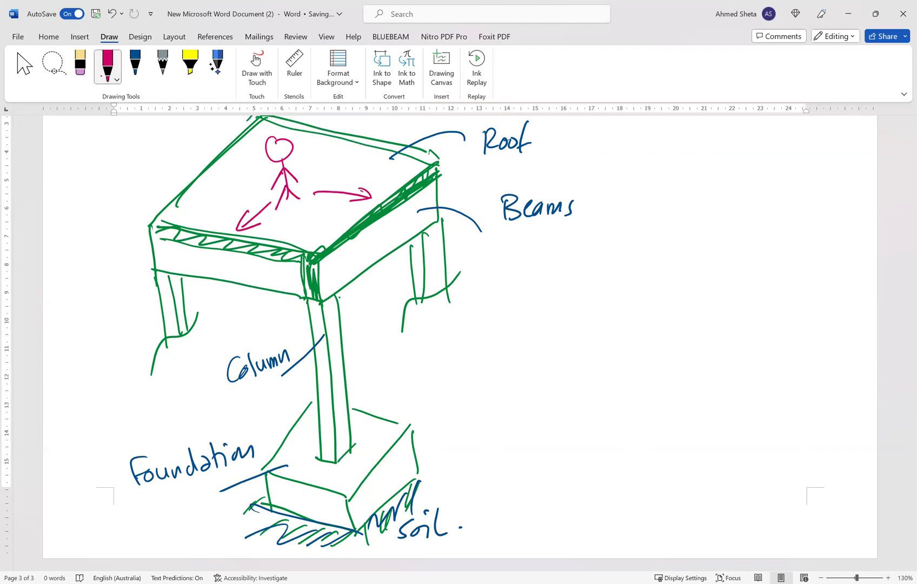
{"action": "left_click_drag", "start_coordinate": [610, 141], "coordinate": [595, 161]}
{"action": "left_click_drag", "start_coordinate": [617, 137], "coordinate": [620, 163]}
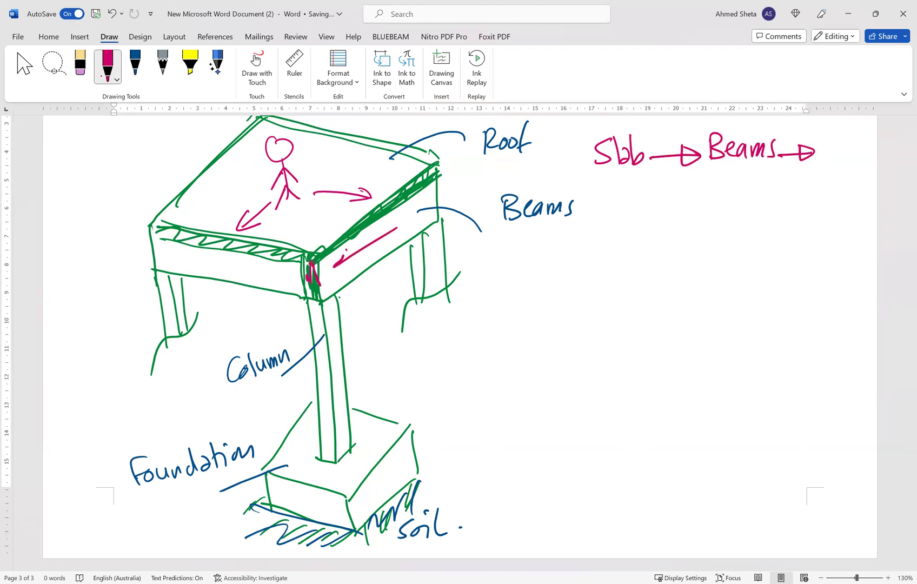
Draw pink load arrows along the side beam and a double-headed arrow on the front beam
{"action": "left_click_drag", "start_coordinate": [349, 249], "coordinate": [333, 267]}
{"action": "left_click_drag", "start_coordinate": [382, 234], "coordinate": [415, 216]}
{"action": "mouse_move", "coordinate": [284, 274]}
{"action": "left_mouse_down"}
{"action": "mouse_move", "coordinate": [200, 265]}
{"action": "mouse_move", "coordinate": [285, 273]}
{"action": "left_mouse_up"}
{"action": "mouse_move", "coordinate": [201, 259]}
{"action": "left_mouse_down"}
{"action": "mouse_move", "coordinate": [183, 266]}
{"action": "mouse_move", "coordinate": [192, 274]}
{"action": "left_mouse_up"}
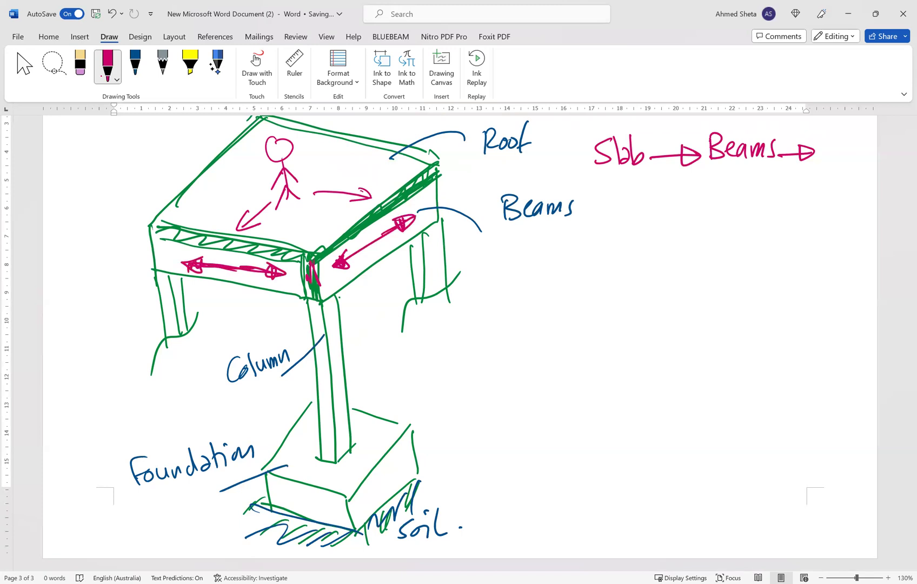
Write Columns and underlined Foundations in the chain, with arrows down the column and into the soil
{"action": "left_click_drag", "start_coordinate": [832, 137], "coordinate": [837, 156]}
{"action": "left_click_drag", "start_coordinate": [839, 147], "coordinate": [874, 153]}
{"action": "mouse_move", "coordinate": [327, 322]}
{"action": "left_mouse_down"}
{"action": "mouse_move", "coordinate": [333, 403]}
{"action": "mouse_move", "coordinate": [342, 379]}
{"action": "left_mouse_up"}
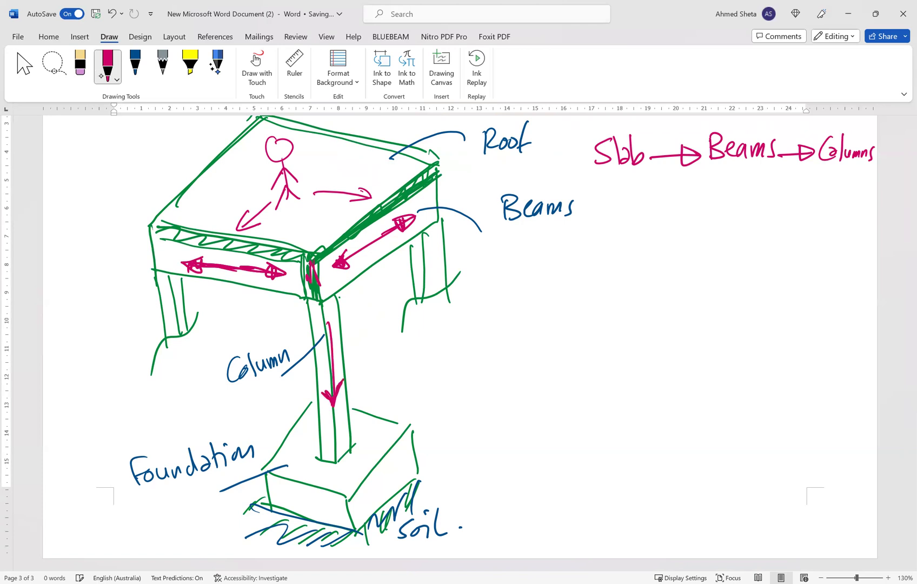
{"action": "left_click_drag", "start_coordinate": [393, 405], "coordinate": [377, 431]}
{"action": "left_click_drag", "start_coordinate": [822, 168], "coordinate": [821, 210]}
{"action": "left_click_drag", "start_coordinate": [809, 201], "coordinate": [835, 195]}
{"action": "left_click_drag", "start_coordinate": [755, 251], "coordinate": [771, 227]}
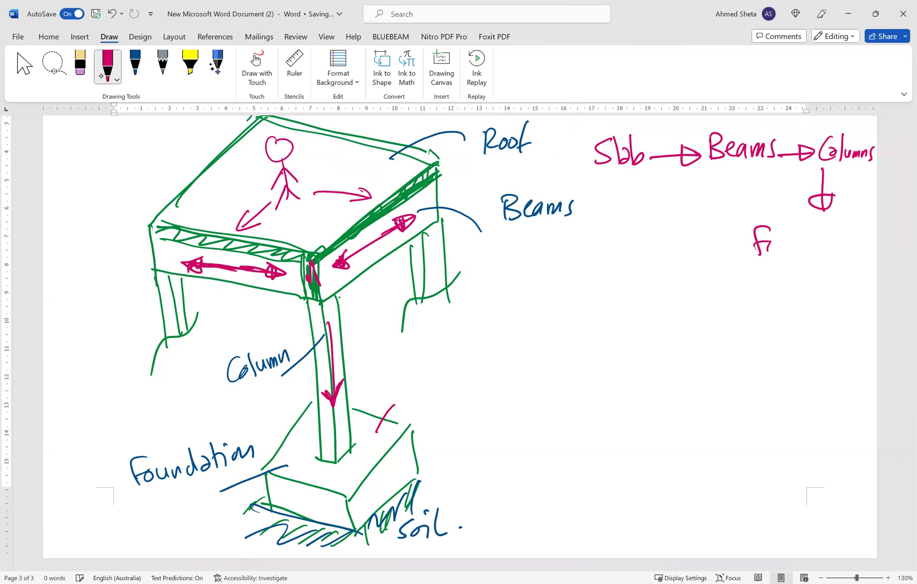
{"action": "left_click_drag", "start_coordinate": [772, 241], "coordinate": [864, 244]}
{"action": "left_click_drag", "start_coordinate": [769, 261], "coordinate": [851, 258]}
{"action": "left_click_drag", "start_coordinate": [307, 479], "coordinate": [281, 522]}
{"action": "left_click_drag", "start_coordinate": [277, 510], "coordinate": [301, 510]}
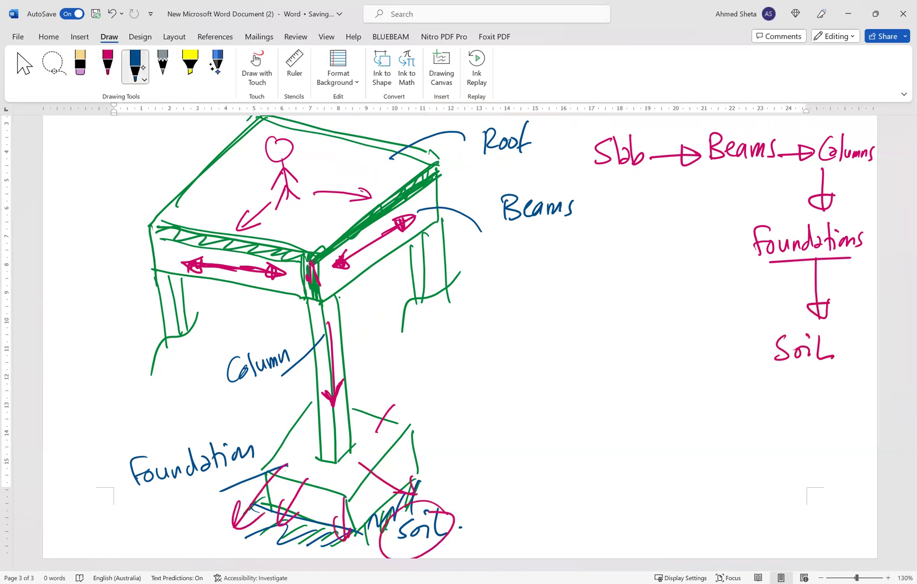
Circle Slab, Beams, Columns, Foundations and Soil in blue, add a leader from Slab, and start the summary
{"action": "mouse_move", "coordinate": [647, 127]}
{"action": "left_mouse_down"}
{"action": "mouse_move", "coordinate": [584, 167]}
{"action": "mouse_move", "coordinate": [652, 138]}
{"action": "left_mouse_up"}
{"action": "mouse_move", "coordinate": [773, 130]}
{"action": "left_mouse_down"}
{"action": "mouse_move", "coordinate": [684, 143]}
{"action": "mouse_move", "coordinate": [776, 138]}
{"action": "left_mouse_up"}
{"action": "mouse_move", "coordinate": [865, 127]}
{"action": "left_mouse_down"}
{"action": "mouse_move", "coordinate": [814, 132]}
{"action": "mouse_move", "coordinate": [868, 133]}
{"action": "left_mouse_up"}
{"action": "left_click_drag", "start_coordinate": [841, 212], "coordinate": [857, 235]}
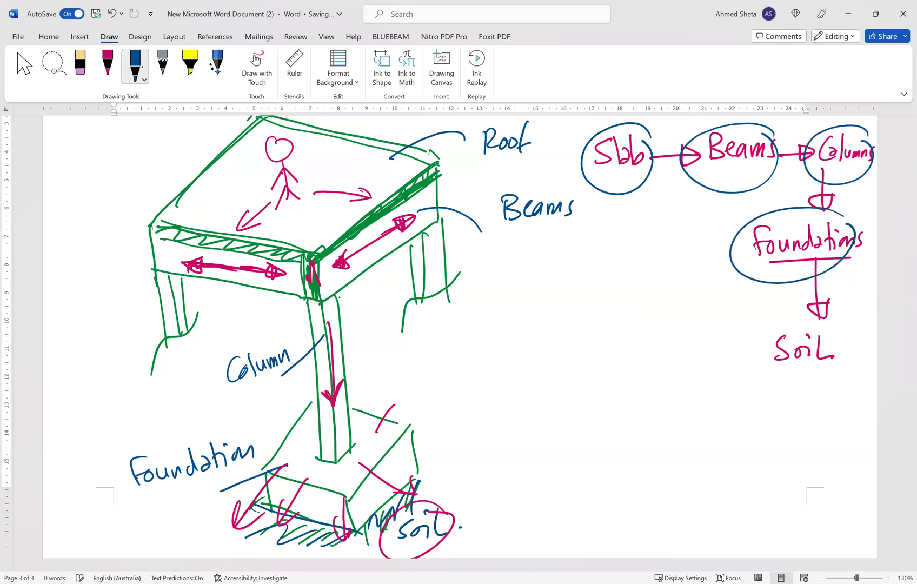
{"action": "left_click_drag", "start_coordinate": [833, 314], "coordinate": [852, 338]}
{"action": "left_click_drag", "start_coordinate": [551, 270], "coordinate": [614, 185]}
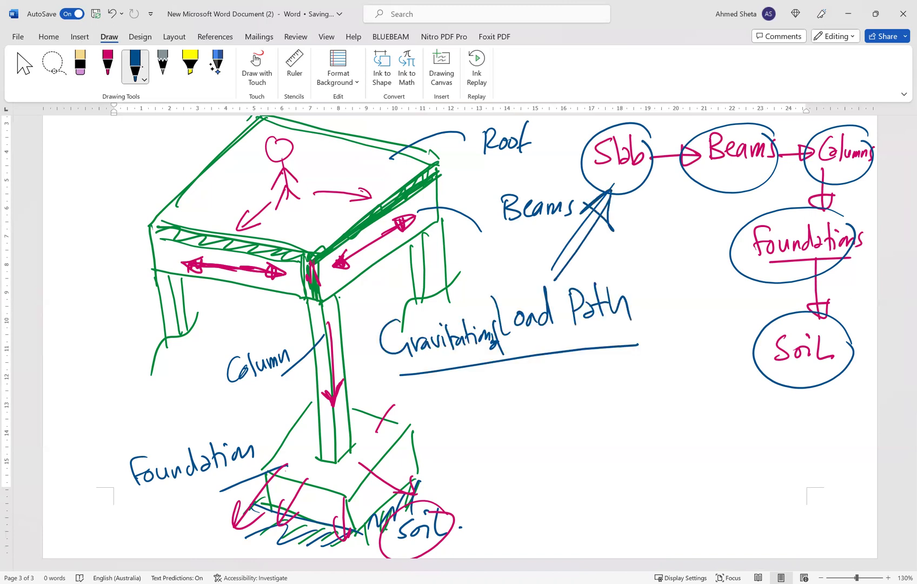
{"action": "mouse_move", "coordinate": [463, 381]}
{"action": "left_mouse_down"}
{"action": "mouse_move", "coordinate": [448, 399]}
{"action": "mouse_move", "coordinate": [466, 401]}
{"action": "left_mouse_up"}
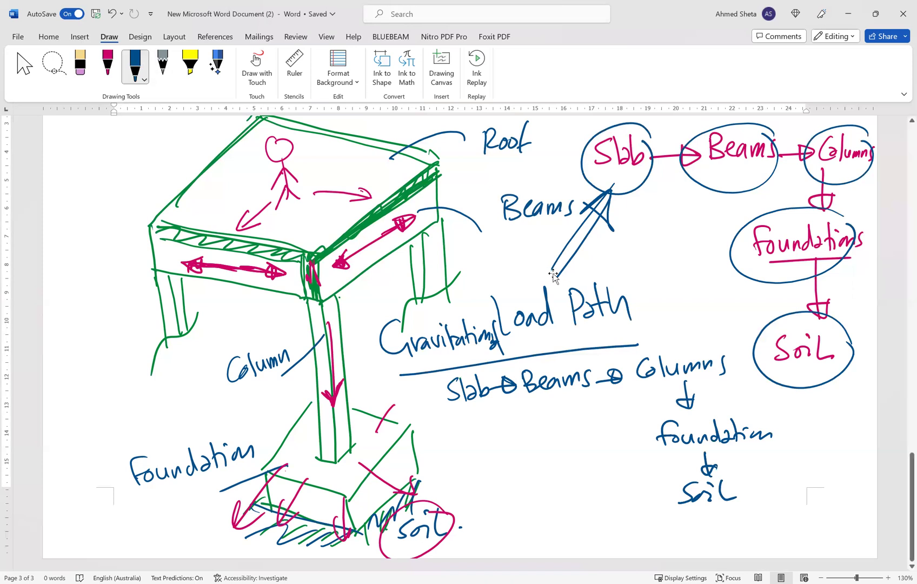
Scroll back up to the warehouse steel-frame diagram on page 2
{"action": "scroll", "coordinate": [553, 276], "scroll_direction": "up", "scroll_amount": 7}
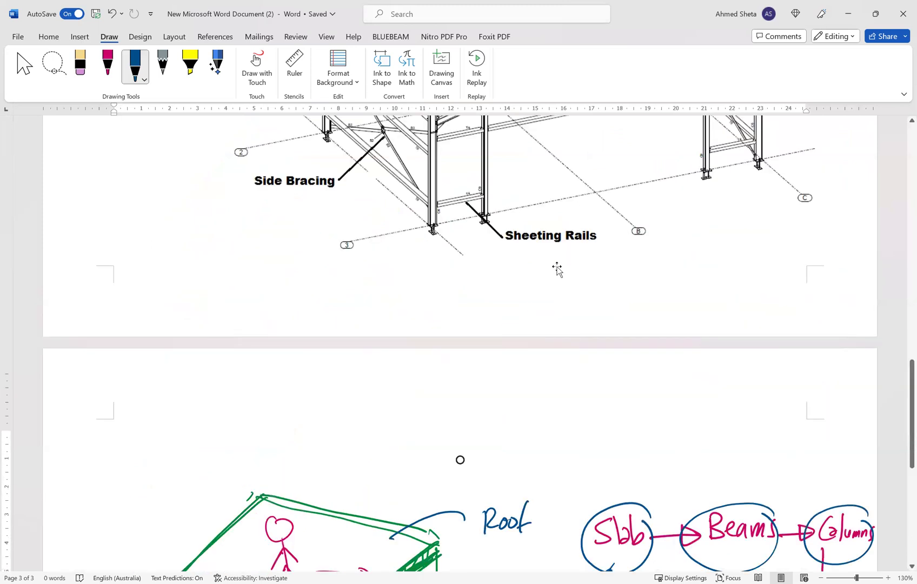
{"action": "scroll", "coordinate": [557, 269], "scroll_direction": "up", "scroll_amount": 3}
{"action": "scroll", "coordinate": [557, 269], "scroll_direction": "up", "scroll_amount": 1}
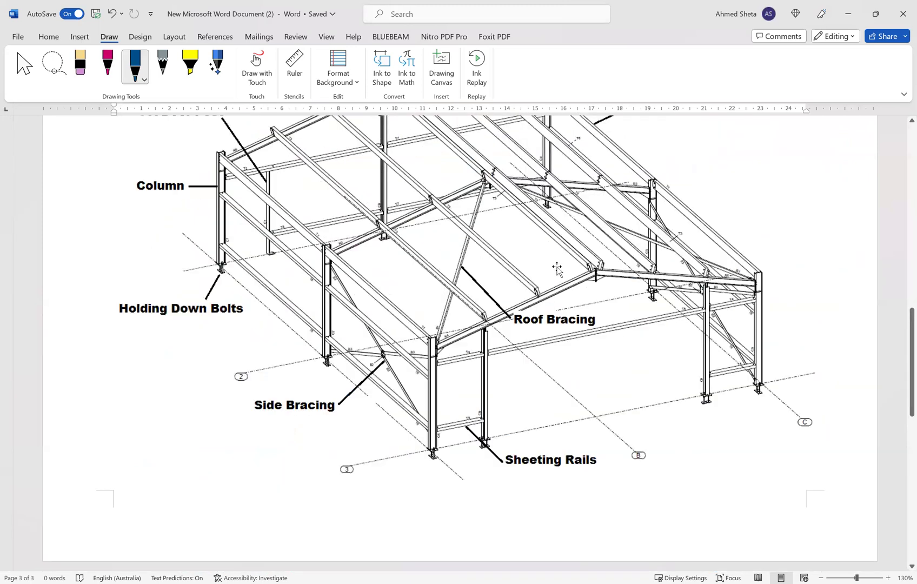
{"action": "scroll", "coordinate": [557, 269], "scroll_direction": "up", "scroll_amount": 1}
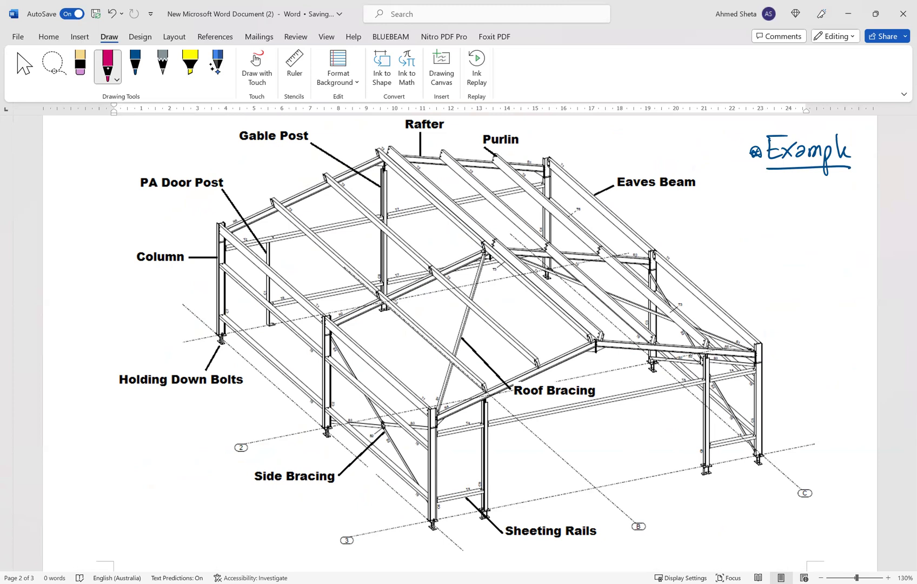
Write 'Roof sheeting &' and an underlined 'Warehouse' with an arrow to the frame in pink
{"action": "mouse_move", "coordinate": [738, 203]}
{"action": "left_mouse_down"}
{"action": "mouse_move", "coordinate": [746, 176]}
{"action": "mouse_move", "coordinate": [742, 188]}
{"action": "mouse_move", "coordinate": [772, 187]}
{"action": "left_mouse_up"}
{"action": "mouse_move", "coordinate": [673, 428]}
{"action": "left_mouse_down"}
{"action": "mouse_move", "coordinate": [695, 467]}
{"action": "mouse_move", "coordinate": [792, 447]}
{"action": "mouse_move", "coordinate": [815, 411]}
{"action": "left_mouse_up"}
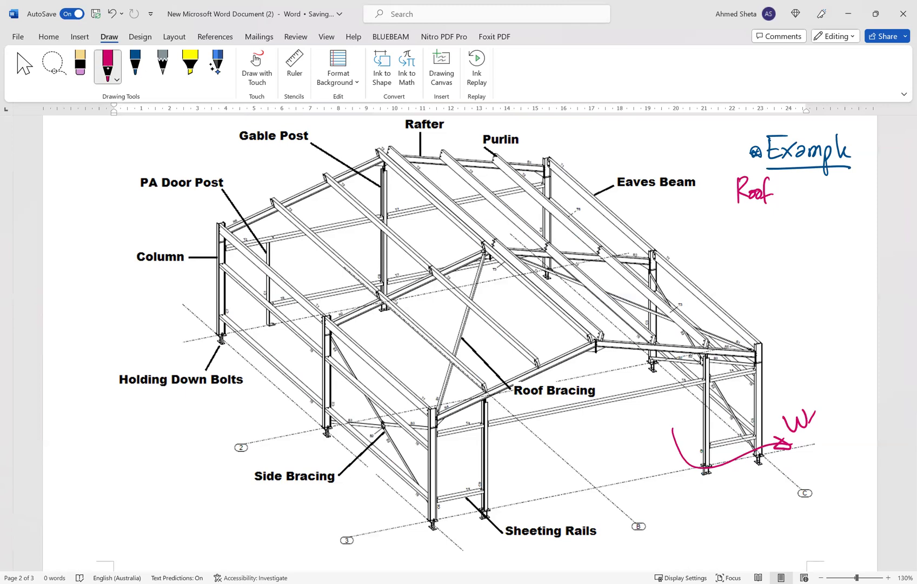
{"action": "left_click_drag", "start_coordinate": [803, 425], "coordinate": [876, 404]}
{"action": "left_click_drag", "start_coordinate": [794, 439], "coordinate": [876, 421]}
{"action": "left_click_drag", "start_coordinate": [788, 185], "coordinate": [777, 201]}
{"action": "mouse_move", "coordinate": [794, 180]}
{"action": "left_mouse_down"}
{"action": "mouse_move", "coordinate": [795, 202]}
{"action": "mouse_move", "coordinate": [814, 199]}
{"action": "left_mouse_up"}
{"action": "left_click_drag", "start_coordinate": [821, 176], "coordinate": [819, 199]}
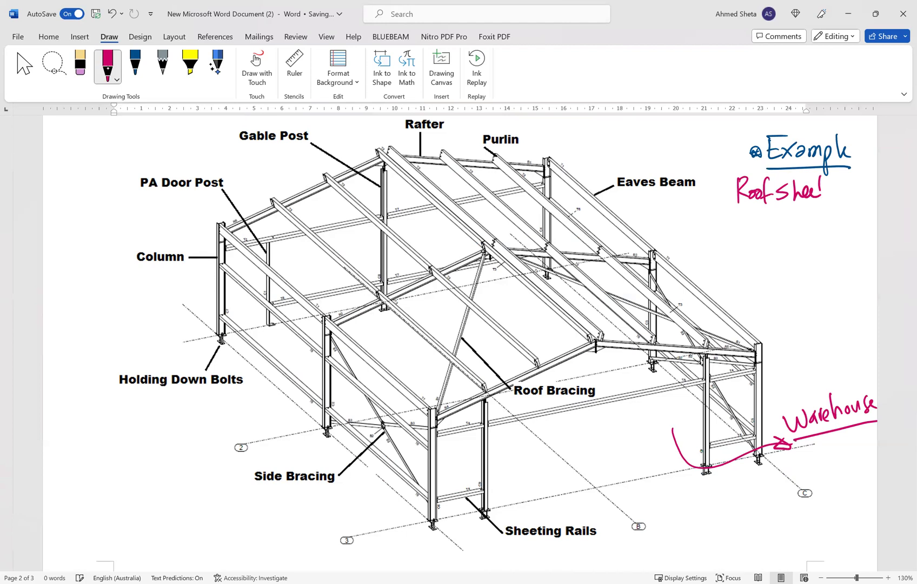
{"action": "left_click_drag", "start_coordinate": [822, 191], "coordinate": [841, 216]}
{"action": "left_click_drag", "start_coordinate": [812, 221], "coordinate": [814, 227]}
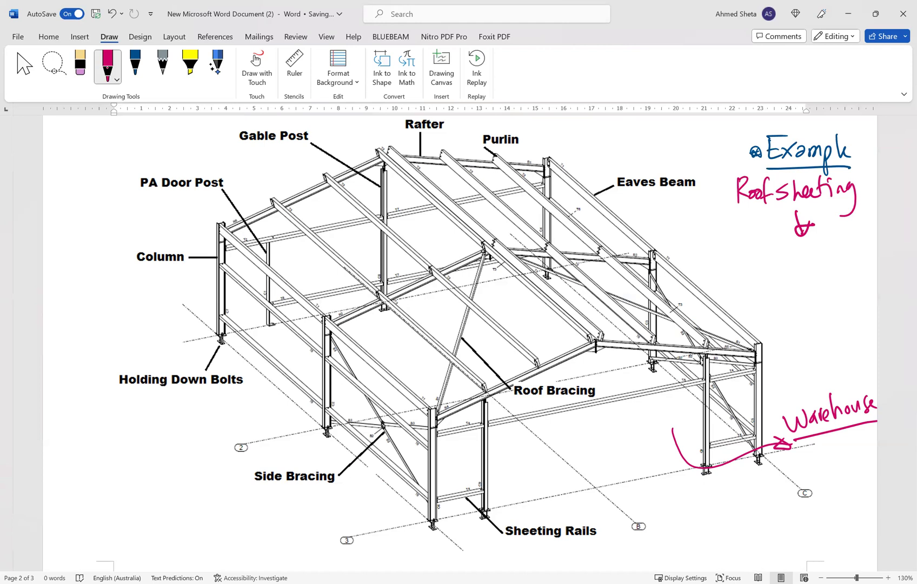
Trace the rafter, eaves and ridge purlin with the dark blue pen
{"action": "left_click", "coordinate": [135, 64]}
{"action": "mouse_move", "coordinate": [725, 343]}
{"action": "left_mouse_down"}
{"action": "mouse_move", "coordinate": [763, 344]}
{"action": "mouse_move", "coordinate": [596, 335]}
{"action": "left_mouse_up"}
{"action": "left_click_drag", "start_coordinate": [550, 156], "coordinate": [394, 151]}
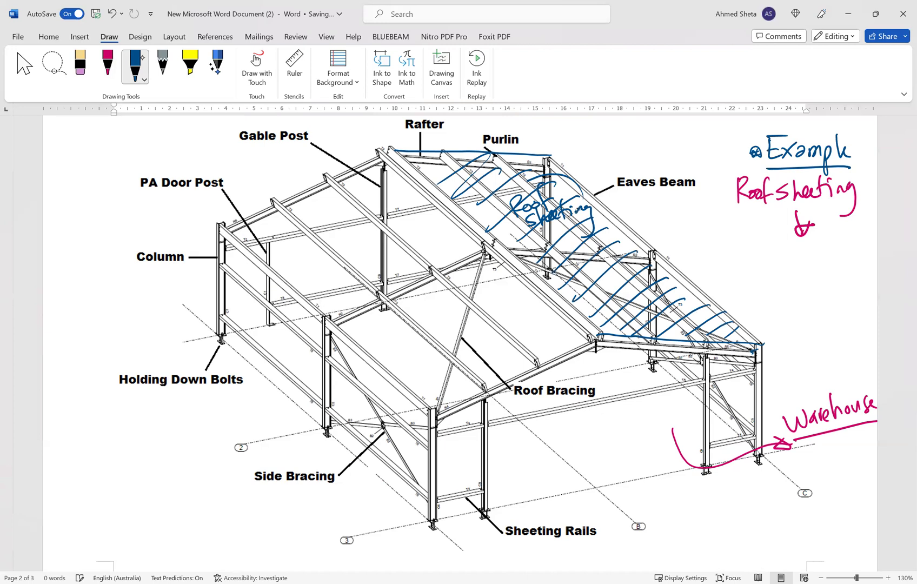
Circle the Roof Sheeting note in blue, then add a pink leader and underlined 'Purlins' label
{"action": "left_click_drag", "start_coordinate": [546, 177], "coordinate": [533, 182]}
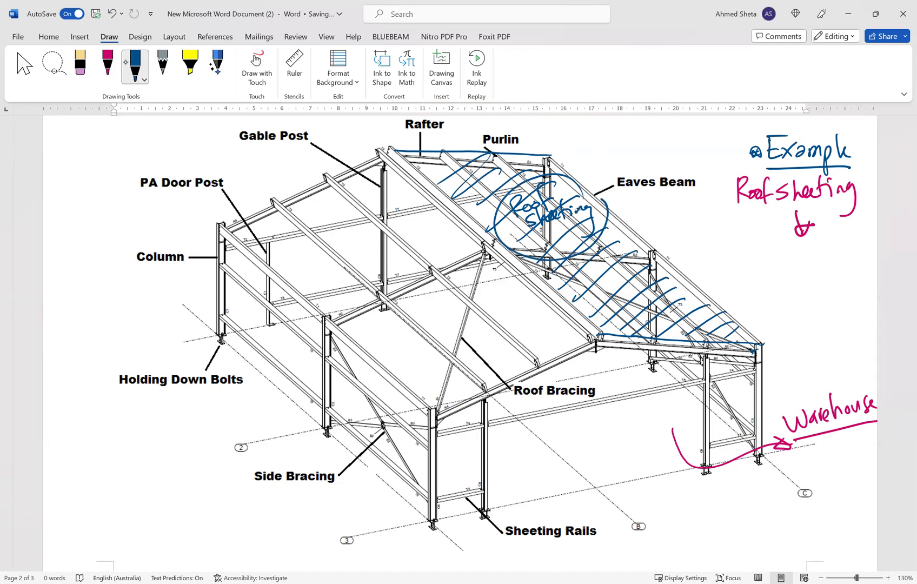
{"action": "left_click", "coordinate": [108, 64]}
{"action": "left_click_drag", "start_coordinate": [623, 319], "coordinate": [745, 274]}
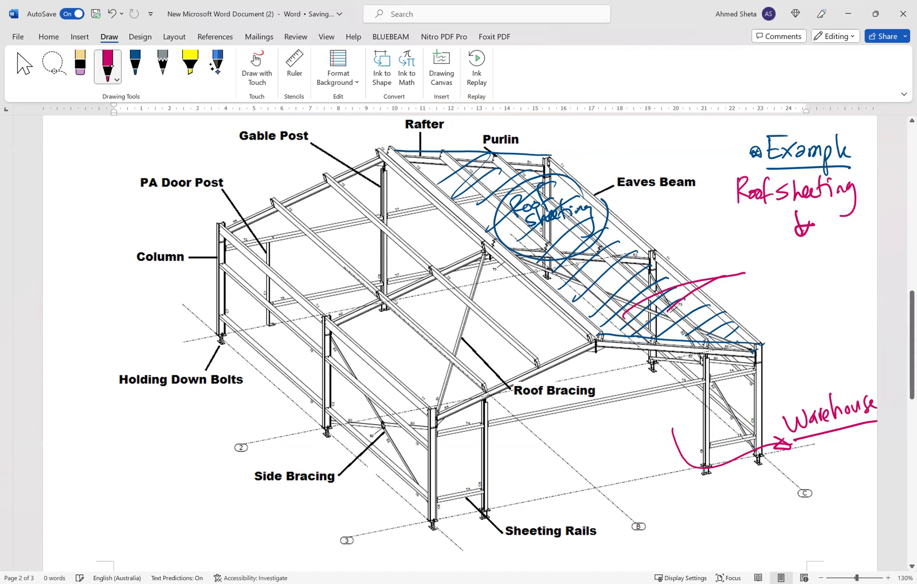
{"action": "left_click_drag", "start_coordinate": [745, 298], "coordinate": [827, 295]}
Change the blue pen's colour to green
{"action": "left_click", "coordinate": [135, 64]}
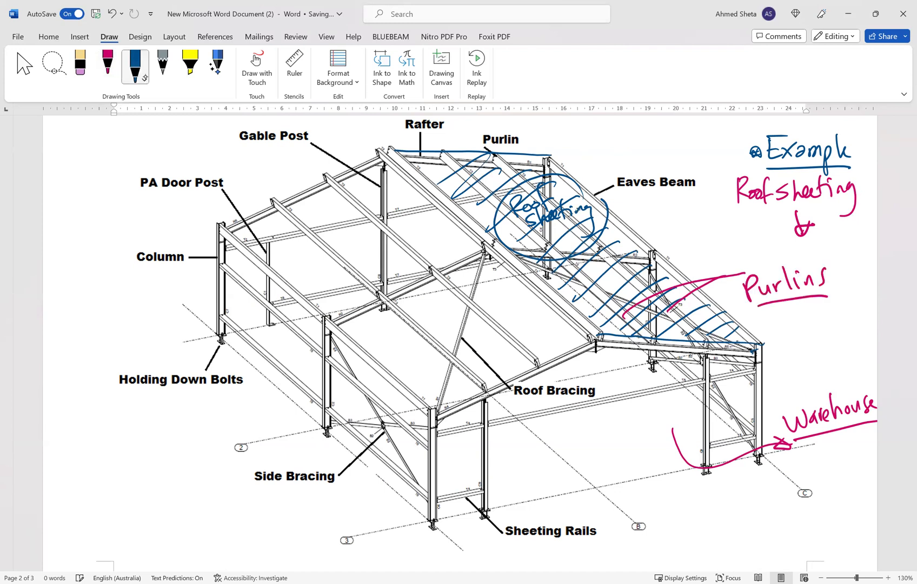
{"action": "left_click", "coordinate": [135, 64]}
{"action": "left_click", "coordinate": [96, 174]}
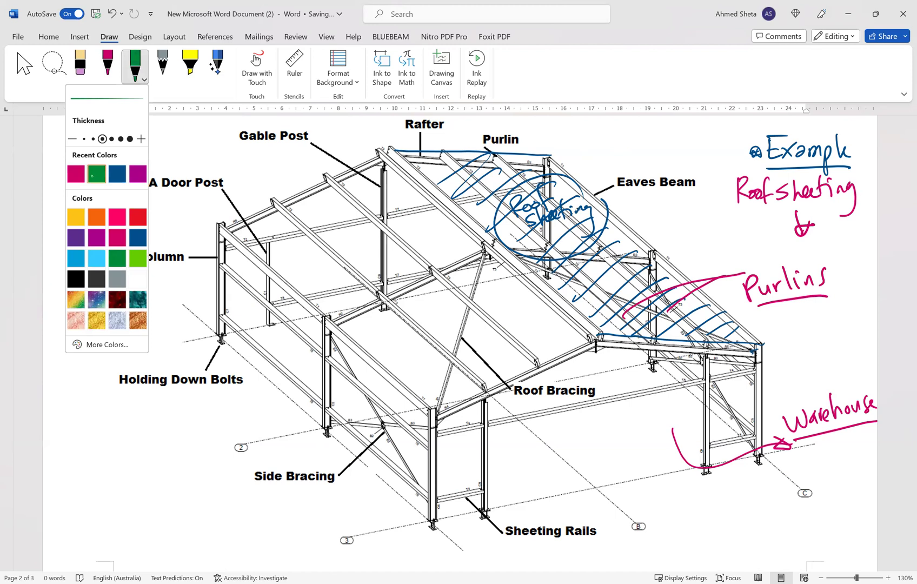
Ink a green leader along the eaves beam and write the 'Rafter (Beams)' label
{"action": "mouse_move", "coordinate": [643, 261]}
{"action": "left_mouse_down"}
{"action": "mouse_move", "coordinate": [691, 236]}
{"action": "mouse_move", "coordinate": [739, 354]}
{"action": "left_mouse_up"}
{"action": "left_click_drag", "start_coordinate": [543, 168], "coordinate": [715, 244]}
{"action": "left_click_drag", "start_coordinate": [725, 233], "coordinate": [723, 235]}
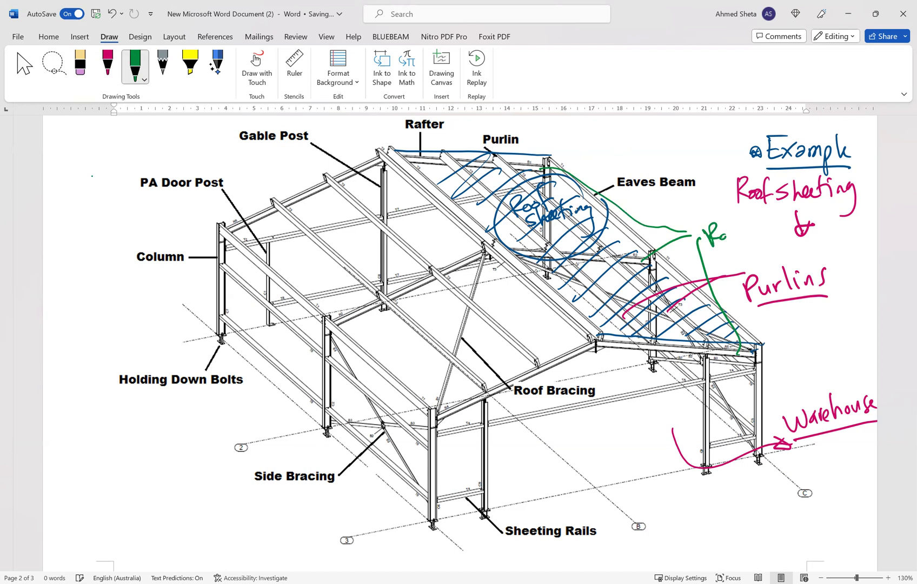
{"action": "left_click_drag", "start_coordinate": [719, 233], "coordinate": [771, 235]}
{"action": "left_click_drag", "start_coordinate": [712, 245], "coordinate": [781, 258]}
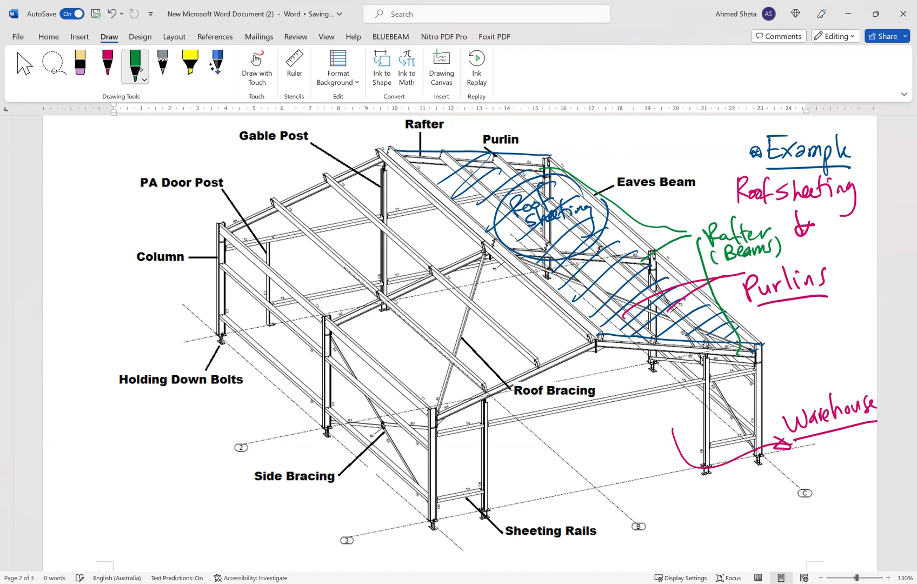
Set the pen colour to orange for the circled 'Columns' label, then change the magenta pen to black
{"action": "left_click", "coordinate": [135, 67]}
{"action": "left_click", "coordinate": [98, 216]}
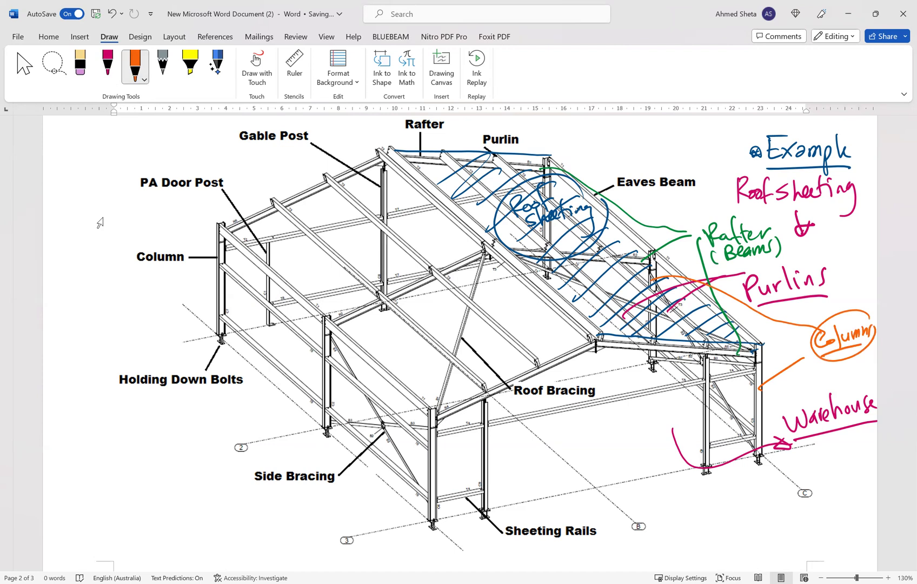
{"action": "left_click", "coordinate": [108, 76]}
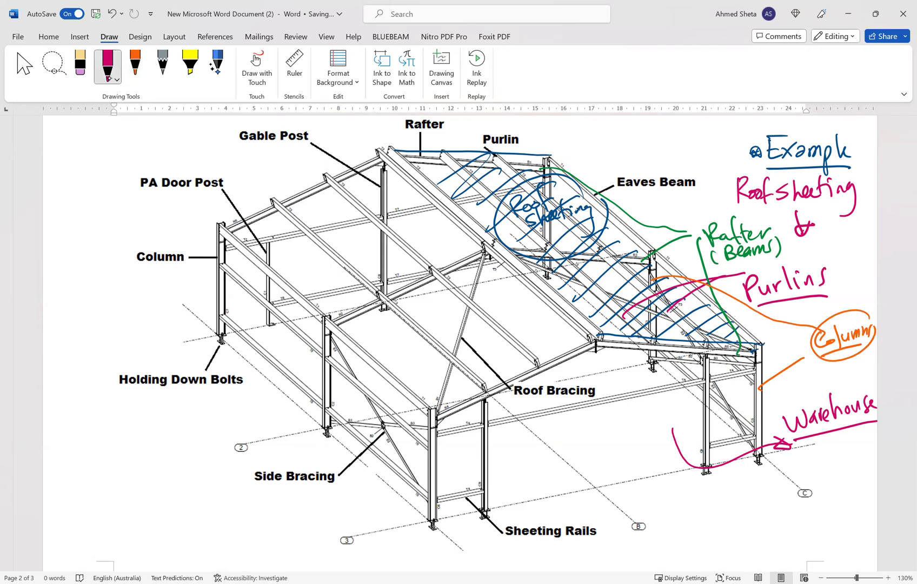
{"action": "left_click", "coordinate": [108, 75]}
{"action": "left_click", "coordinate": [48, 279]}
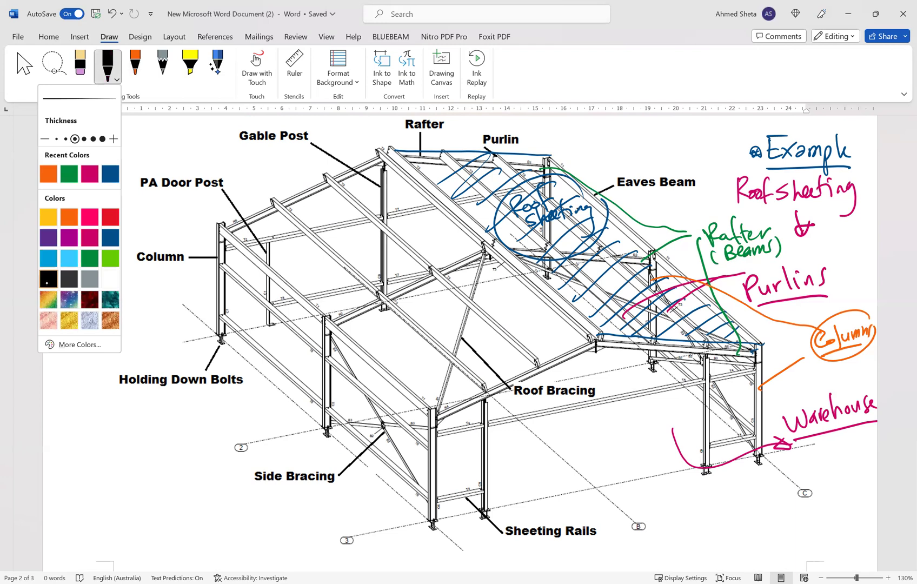